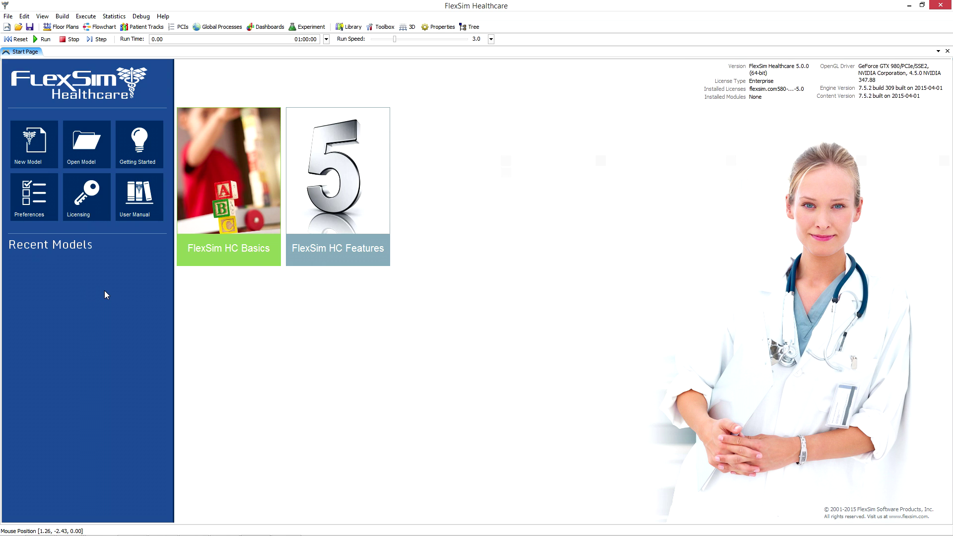
# Step: Create a new empty model from the Start Page, answering No to saving the previous one
pyautogui.moveTo(342, 253)
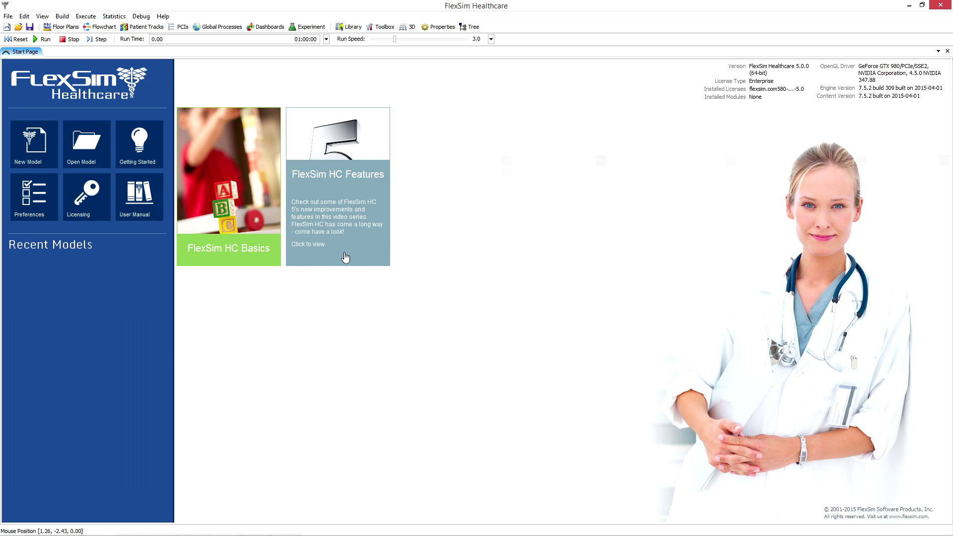
pyautogui.moveTo(246, 251)
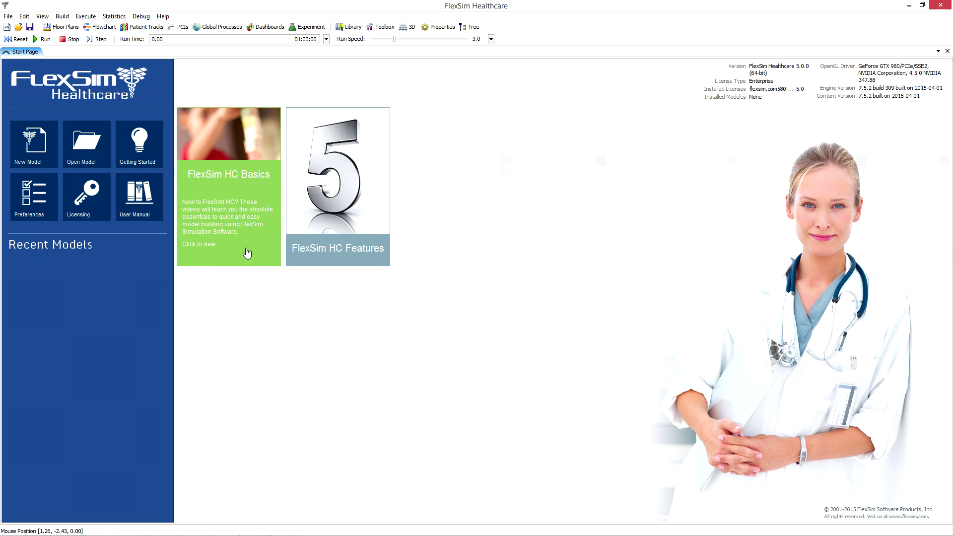
pyautogui.click(30, 148)
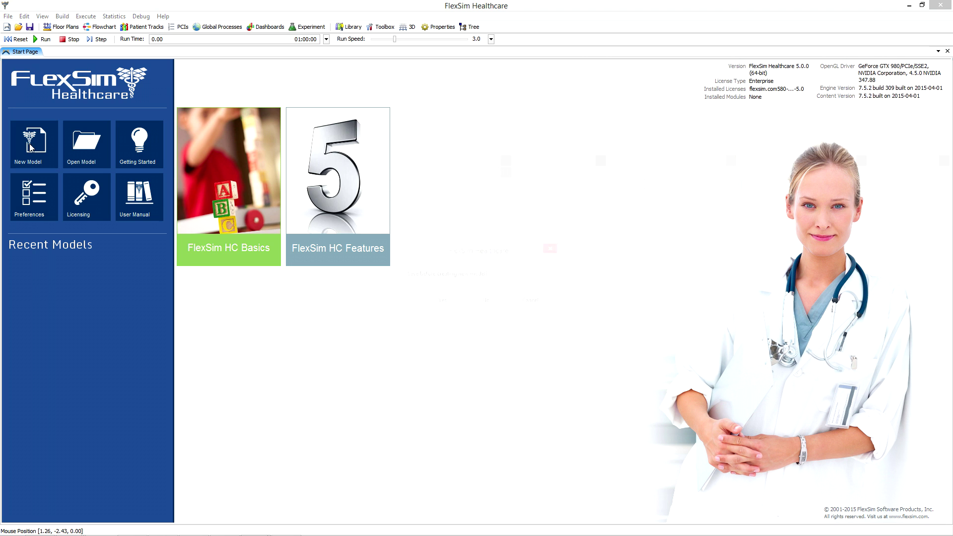
pyautogui.click(477, 305)
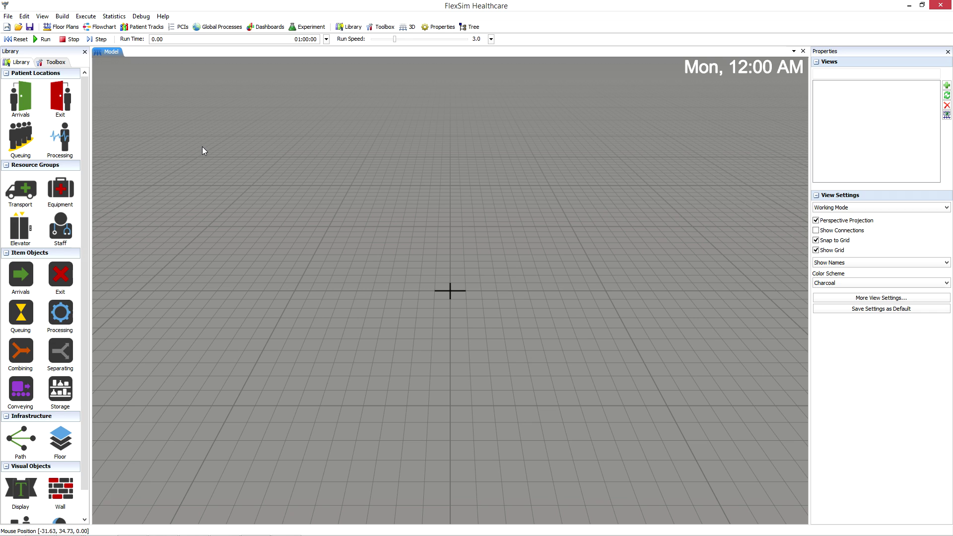
# Step: Drag a Queuing waiting room and an Arrivals location from the Library side by side into the 3D view
pyautogui.moveTo(19, 139); pyautogui.dragTo(319, 271)
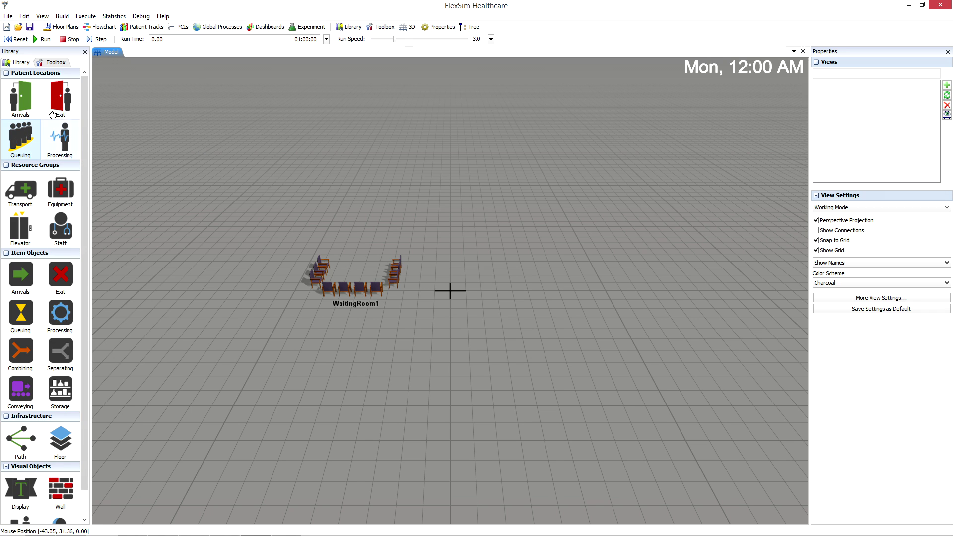
pyautogui.moveTo(440, 273); pyautogui.dragTo(441, 274)
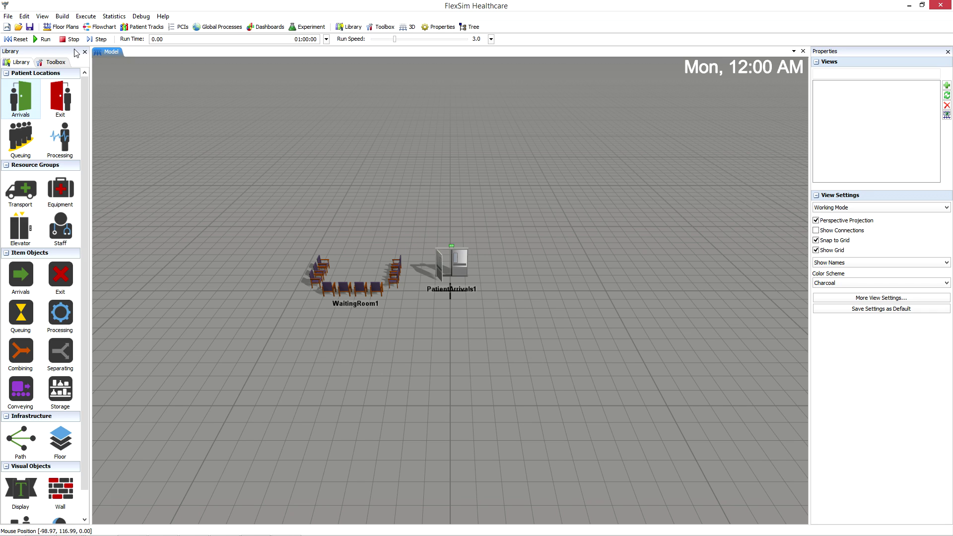
pyautogui.click(54, 62)
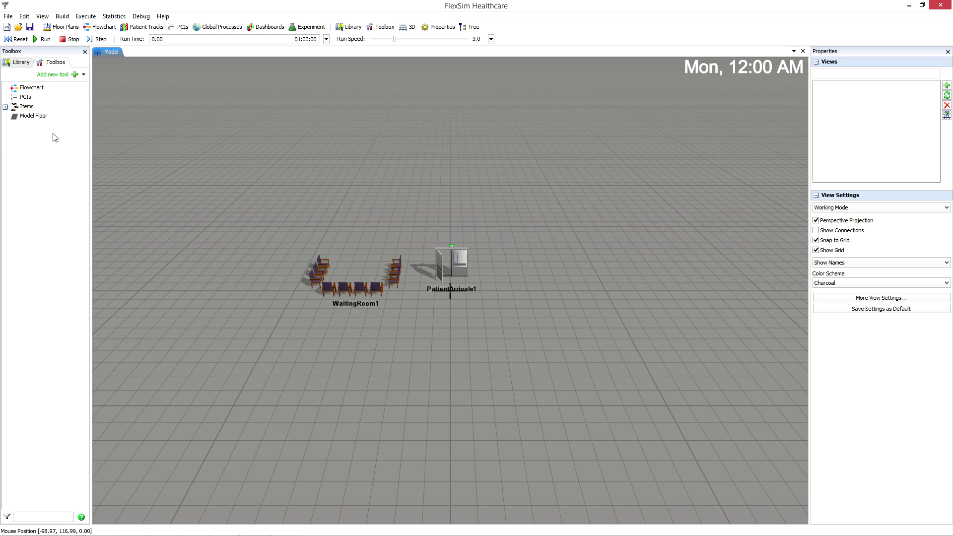
pyautogui.click(19, 63)
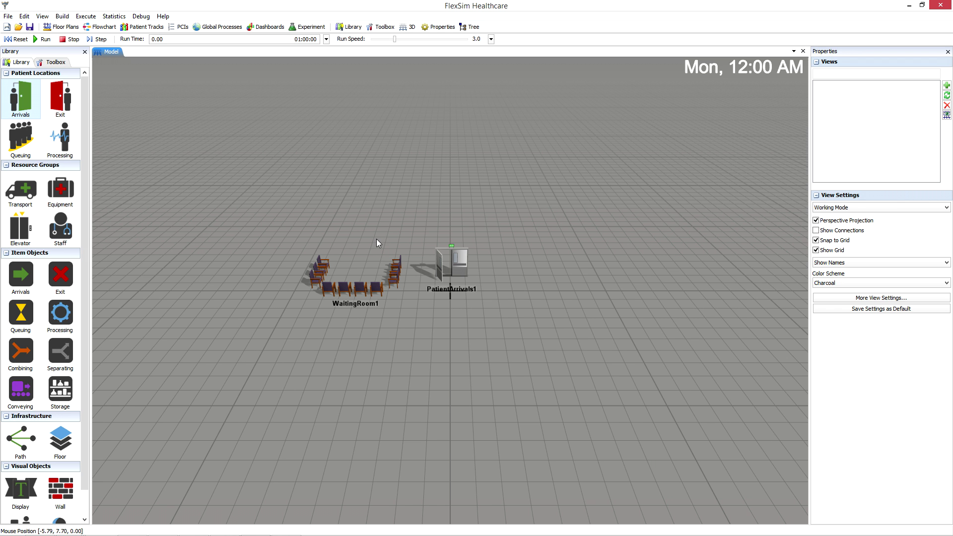
# Step: Set PatientArrivals1's Shape to Front Entrance in Properties
pyautogui.moveTo(368, 249); pyautogui.dragTo(421, 255)
pyautogui.moveTo(410, 243); pyautogui.dragTo(579, 238, button='right')
pyautogui.scroll(3, 478, 281)
pyautogui.scroll(2, 479, 282)
pyautogui.scroll(4, 498, 267)
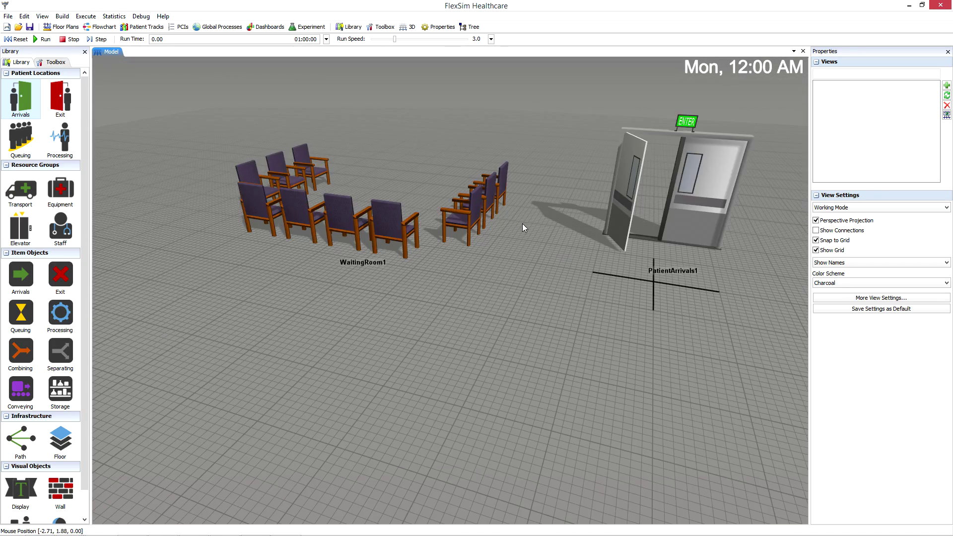
pyautogui.scroll(2, 485, 283)
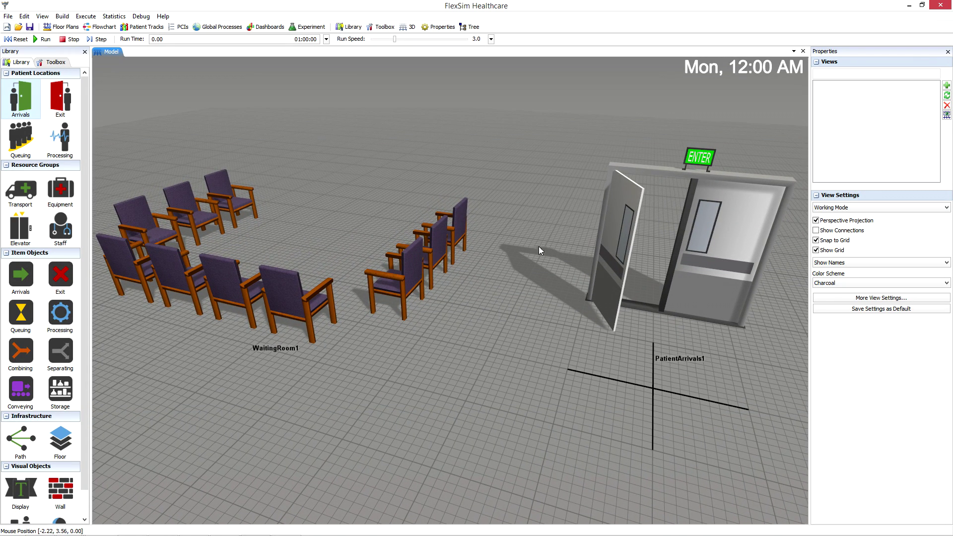
pyautogui.click(684, 222)
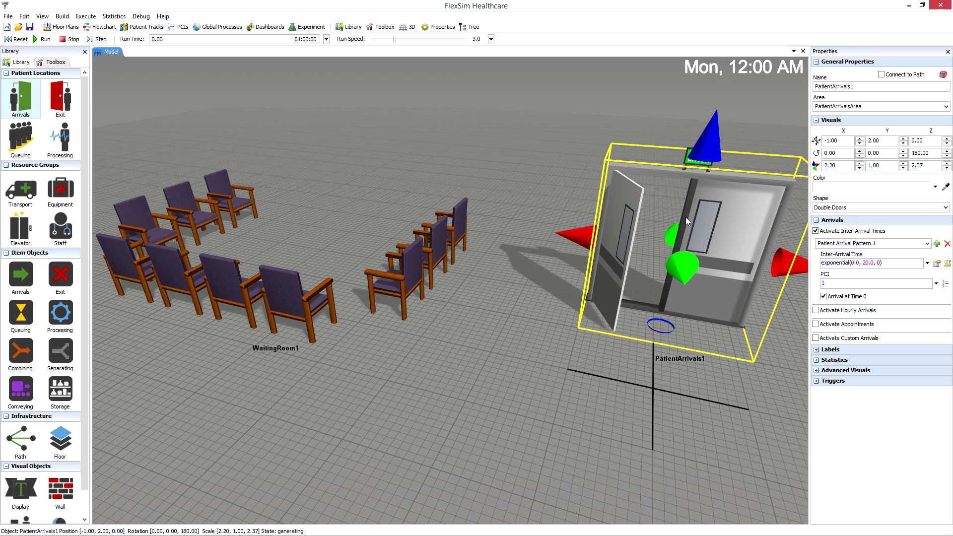
pyautogui.click(834, 208)
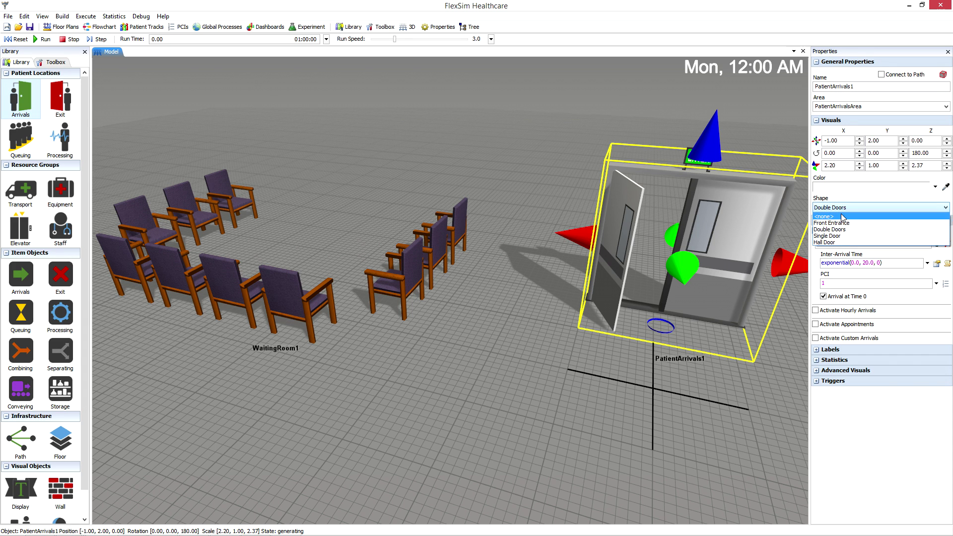
pyautogui.click(839, 224)
# Step: Deselect the entrance and zoom out to show it behind WaitingRoom1's chairs
pyautogui.click(576, 241)
pyautogui.scroll(-5, 576, 242)
pyautogui.moveTo(577, 242)
pyautogui.mouseDown(button='right')
pyautogui.moveTo(554, 236)
pyautogui.moveTo(627, 235)
pyautogui.moveTo(609, 263)
pyautogui.mouseUp(button='right')
pyautogui.scroll(-5, 594, 242)
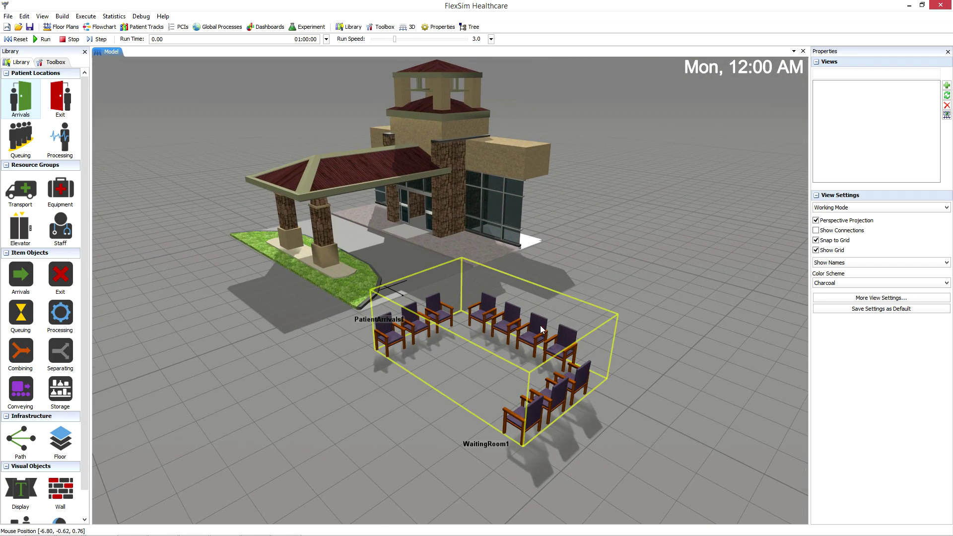
# Step: Add a dashboard with a Locations Throughput display, confirm it, then close the Dashboard pane
pyautogui.click(266, 27)
pyautogui.click(260, 40)
pyautogui.moveTo(26, 203); pyautogui.dragTo(629, 107)
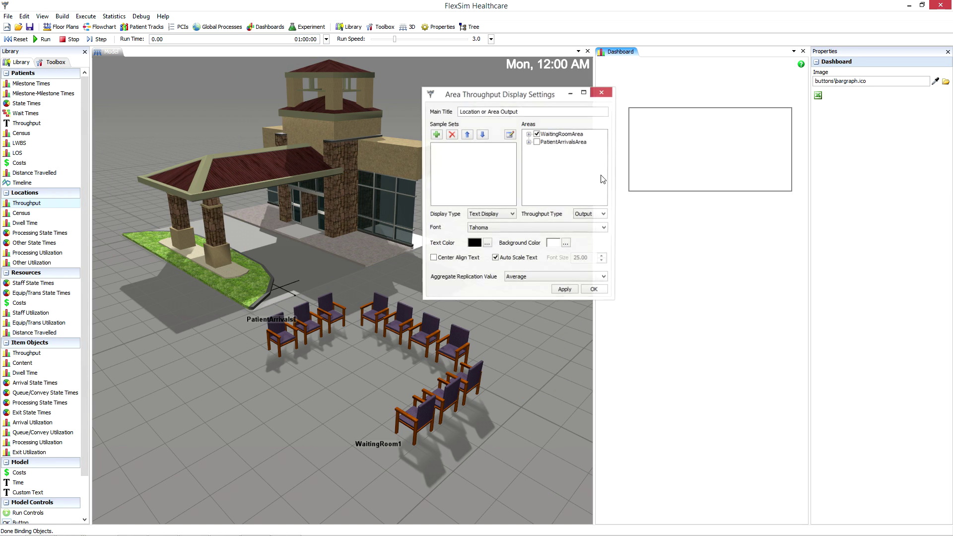
pyautogui.click(594, 289)
pyautogui.click(236, 182)
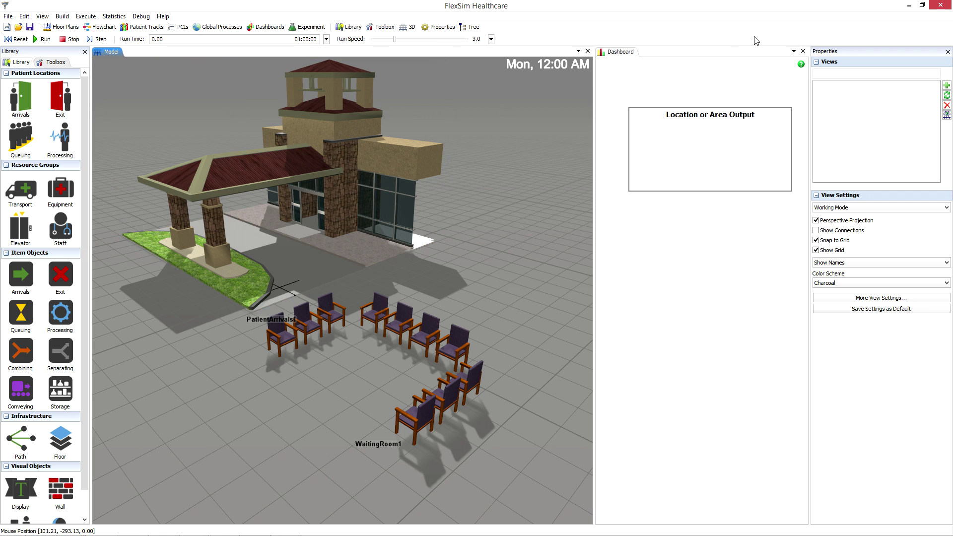
pyautogui.click(803, 52)
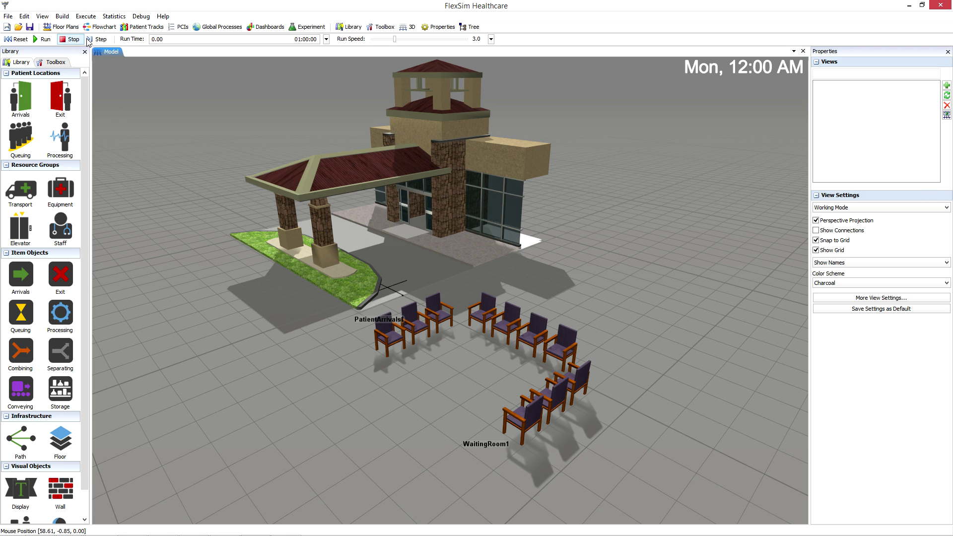
pyautogui.click(327, 40)
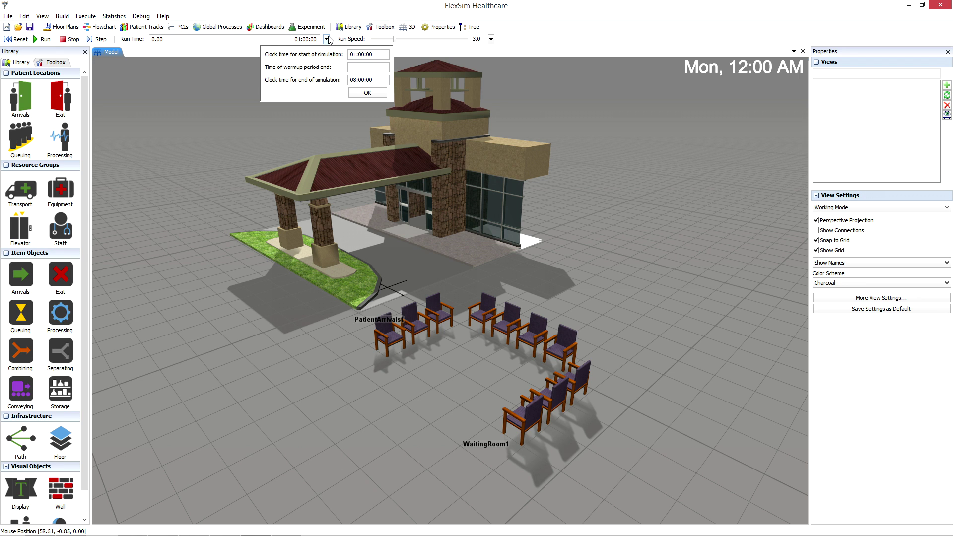
pyautogui.click(355, 41)
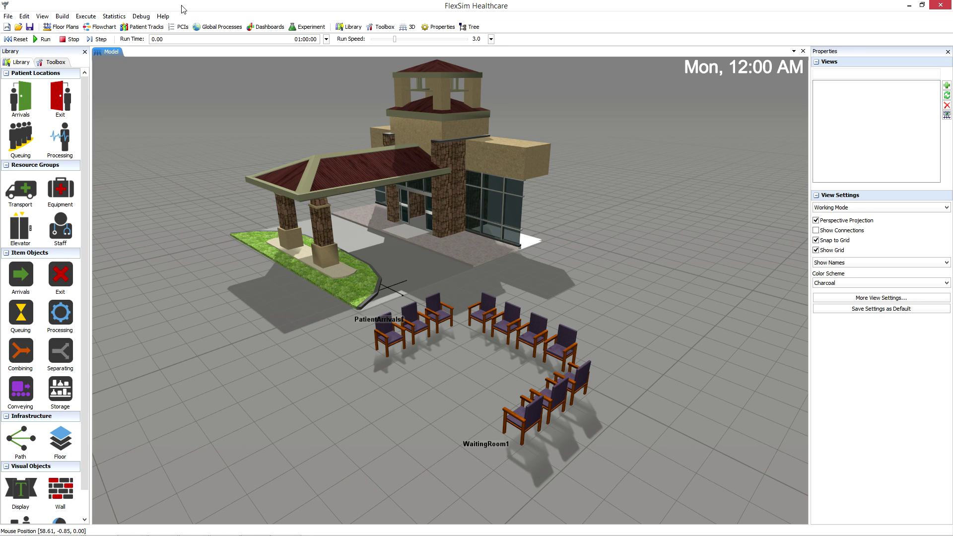
# Step: Open the User Manual and browse the Adding Staff and Resources chapter pages
pyautogui.click(163, 17)
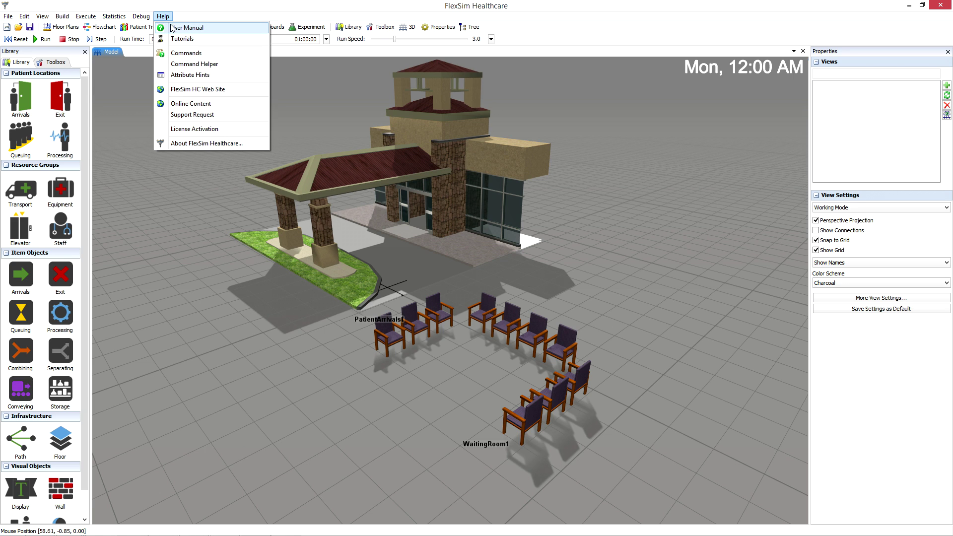
pyautogui.click(201, 29)
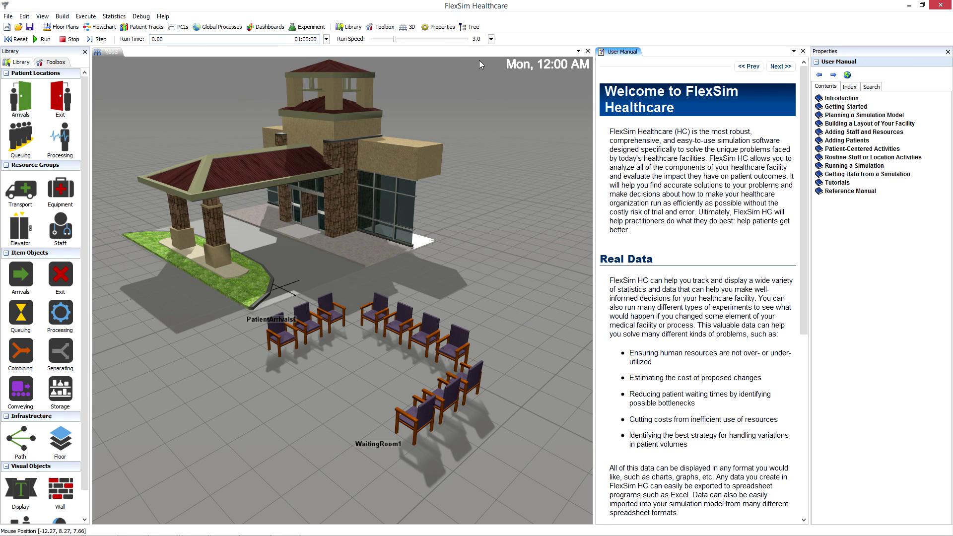
pyautogui.click(822, 133)
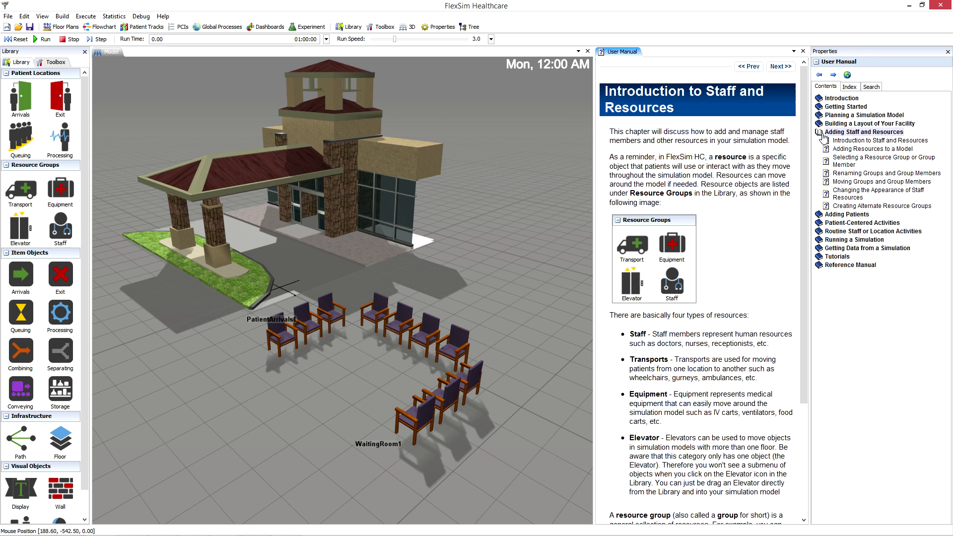
pyautogui.click(839, 141)
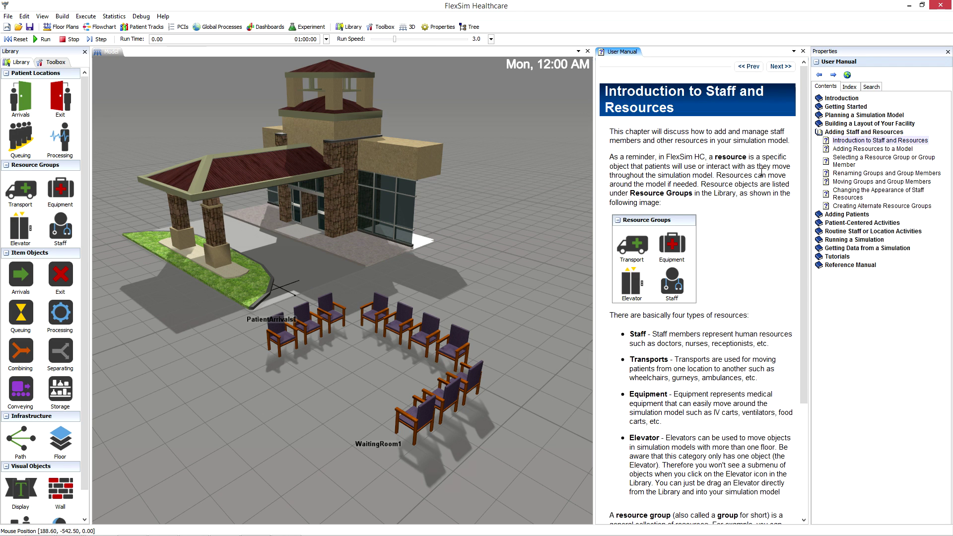
pyautogui.scroll(-3, 762, 172)
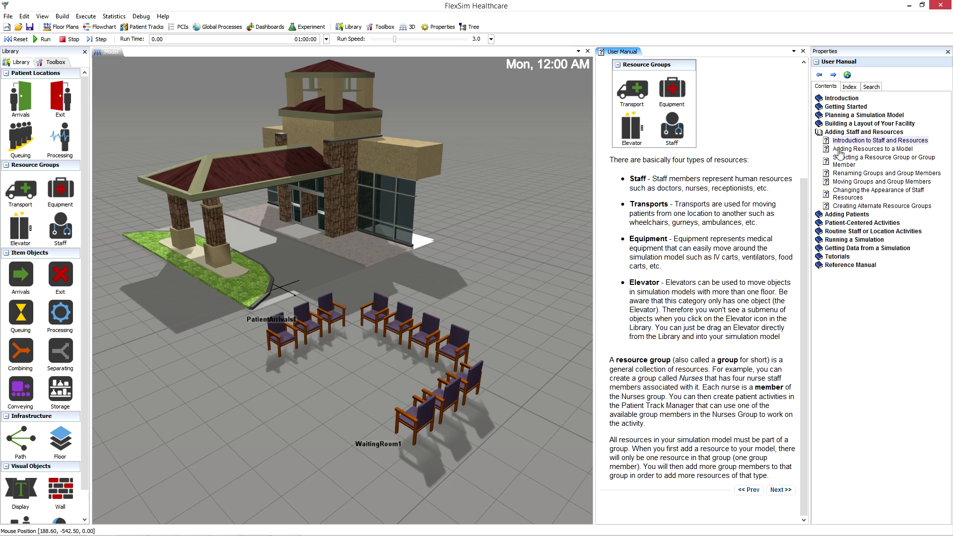
pyautogui.click(840, 149)
# Step: Navigate to the 'Changing the Appearance of Staff Resources' topic
pyautogui.scroll(-3, 691, 212)
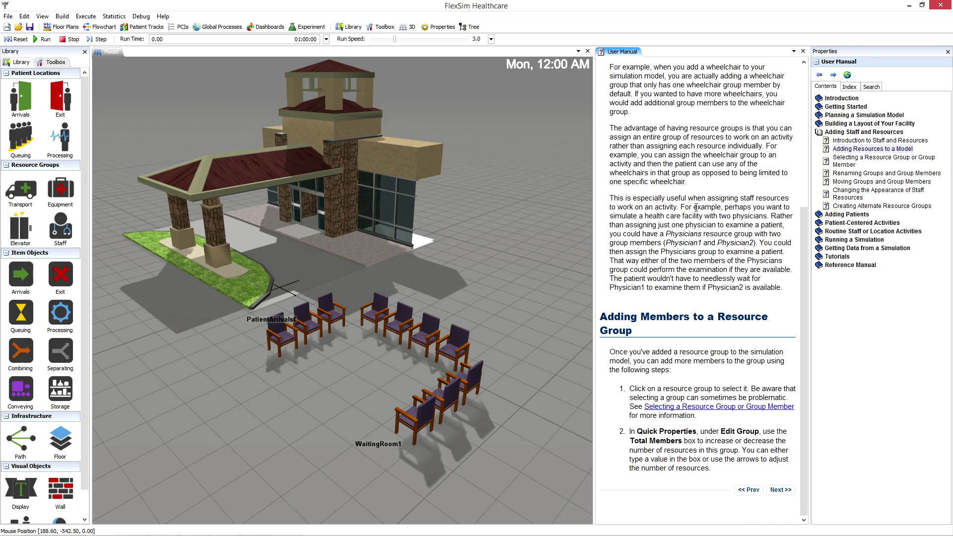
pyautogui.scroll(3, 720, 184)
pyautogui.click(761, 159)
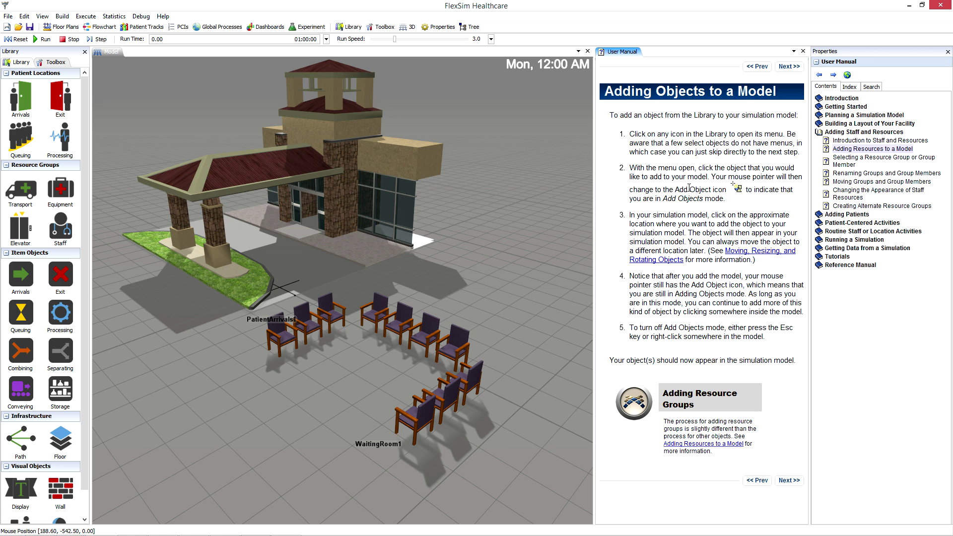
pyautogui.click(839, 193)
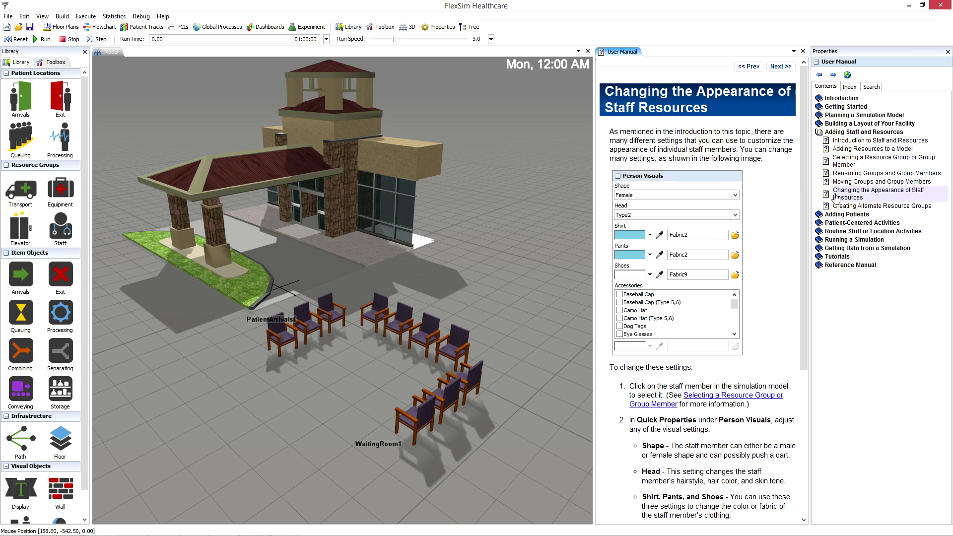
pyautogui.scroll(-3, 762, 196)
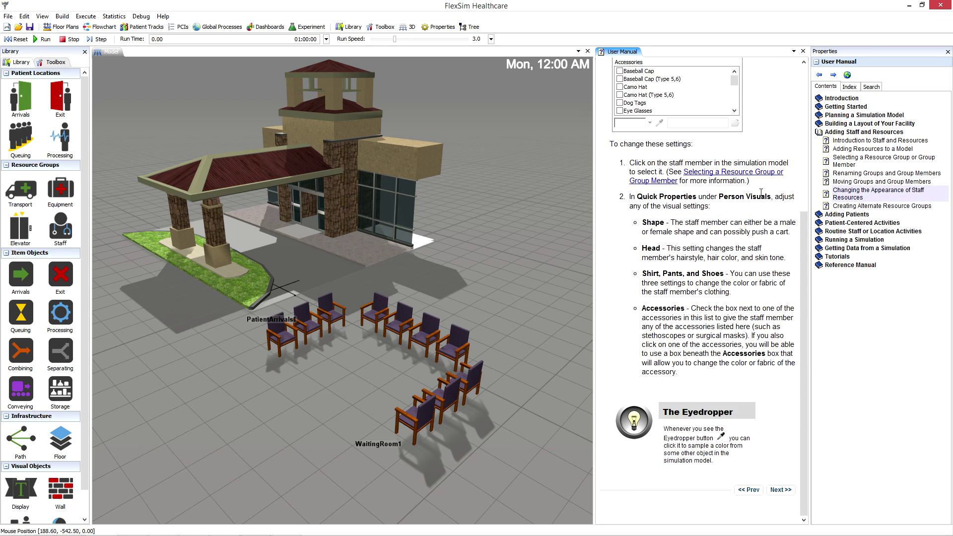